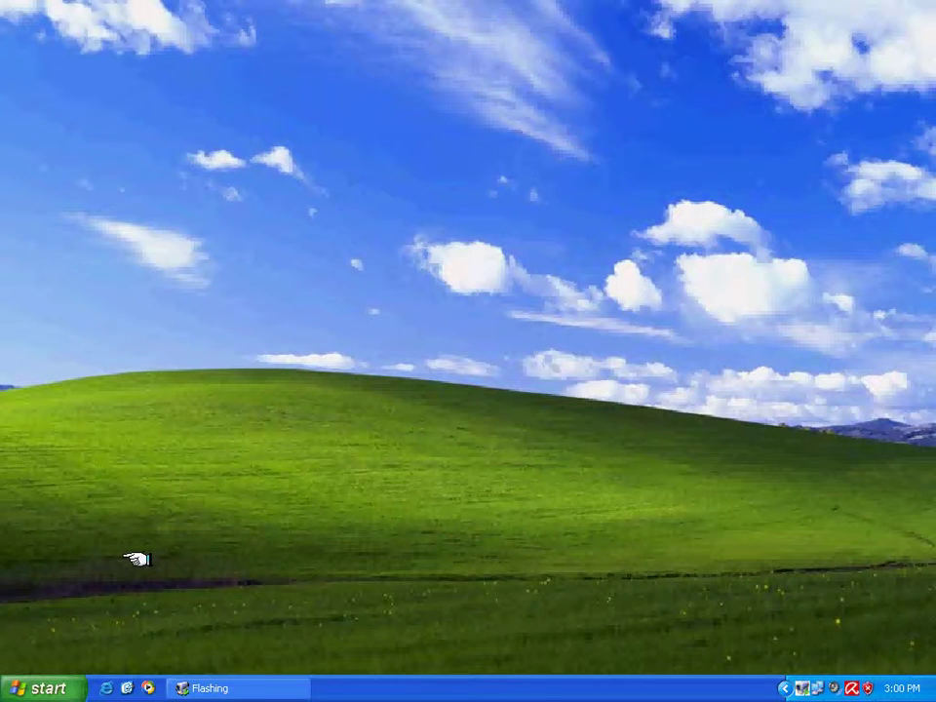
Start School Admin Server from the Start menu, then reopen the SchoolAdmin program folder.
{"action": "left_click", "coordinate": [21, 689]}
{"action": "mouse_move", "coordinate": [126, 624]}
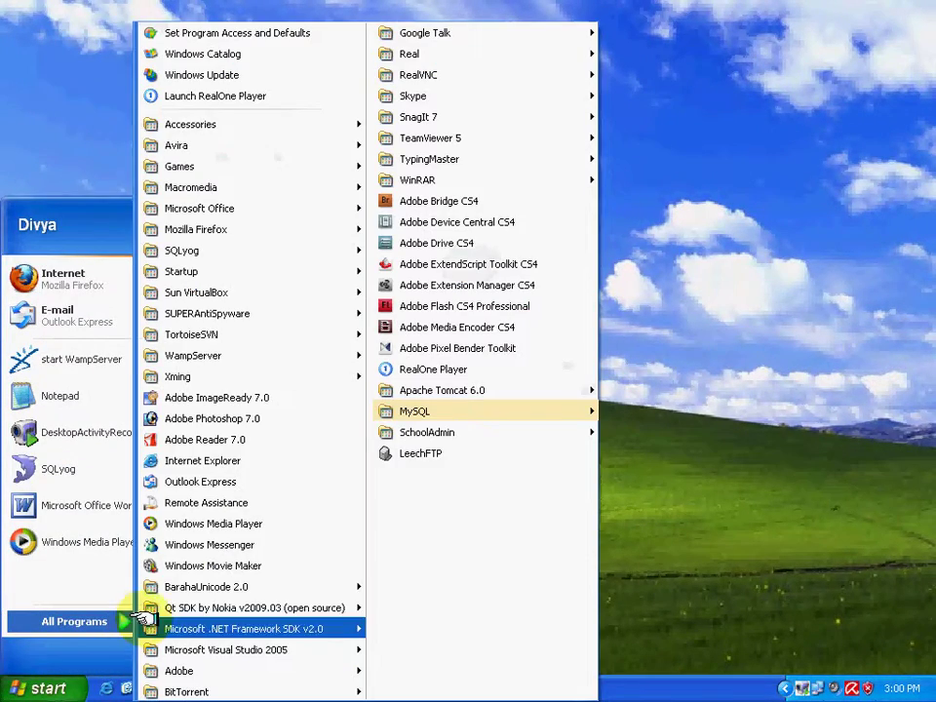
{"action": "mouse_move", "coordinate": [508, 430]}
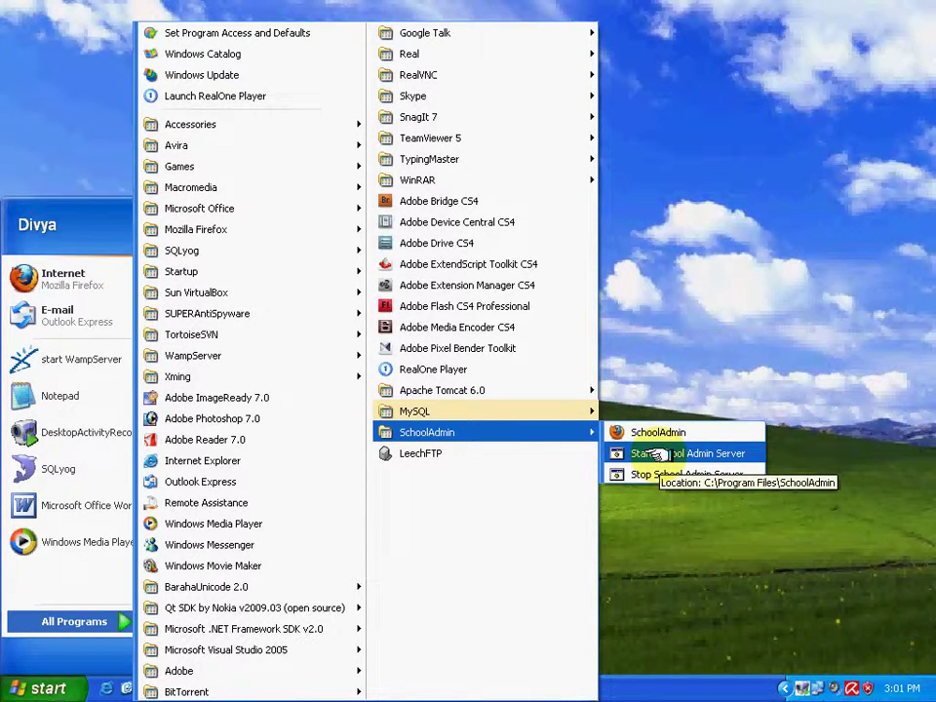
{"action": "left_click", "coordinate": [659, 454]}
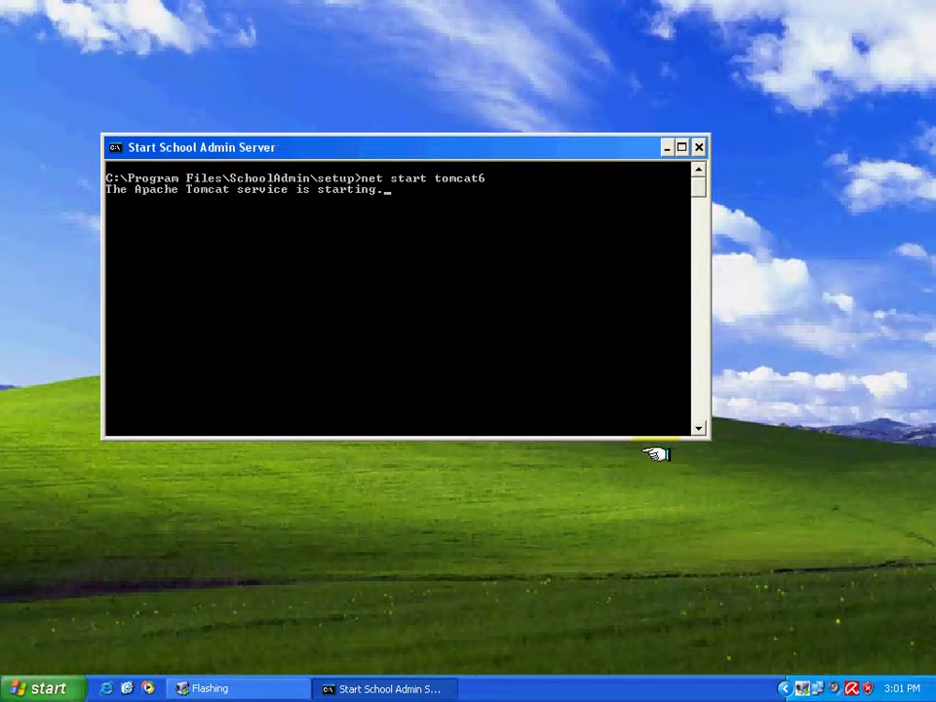
{"action": "left_click", "coordinate": [8, 690]}
{"action": "left_click", "coordinate": [119, 620]}
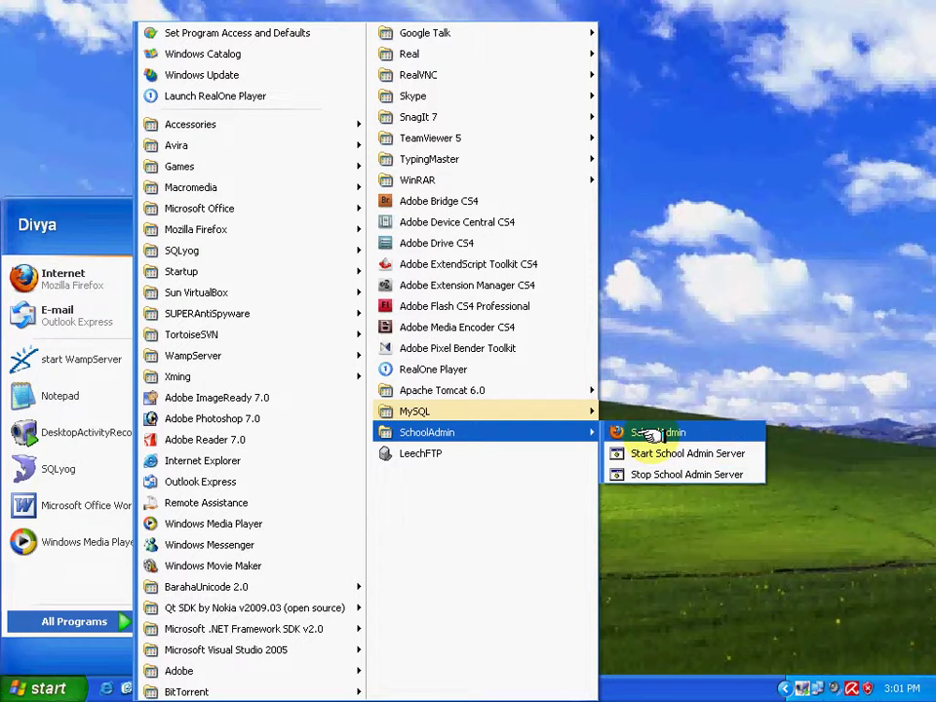
Launch SchoolAdmin from its shortcut and log in as admin on the Firefox login page.
{"action": "left_click", "coordinate": [651, 432]}
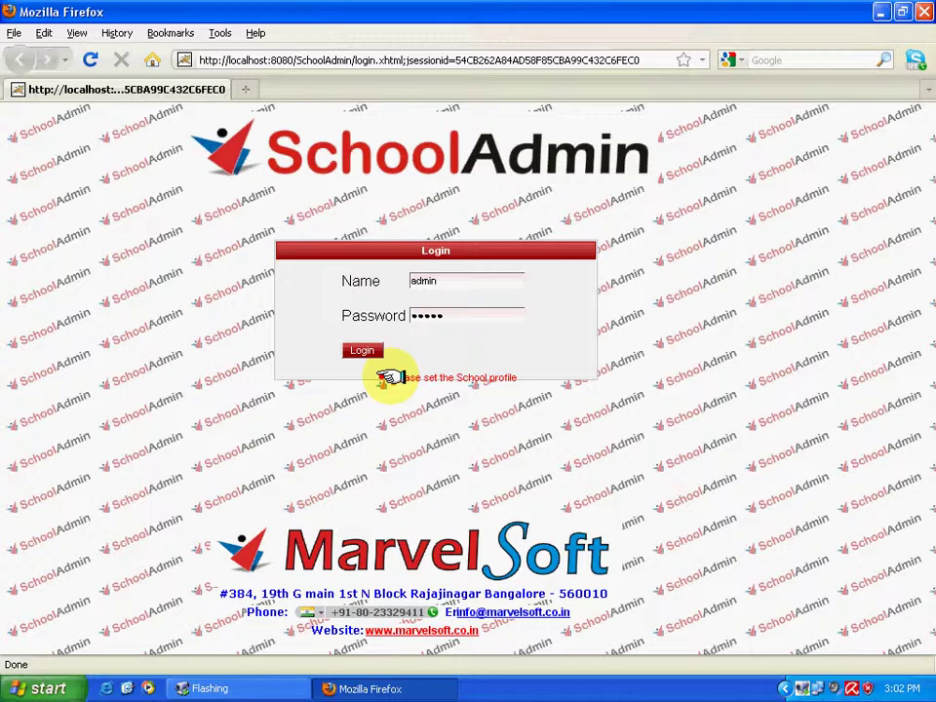
{"action": "left_click_drag", "start_coordinate": [384, 377], "coordinate": [528, 376]}
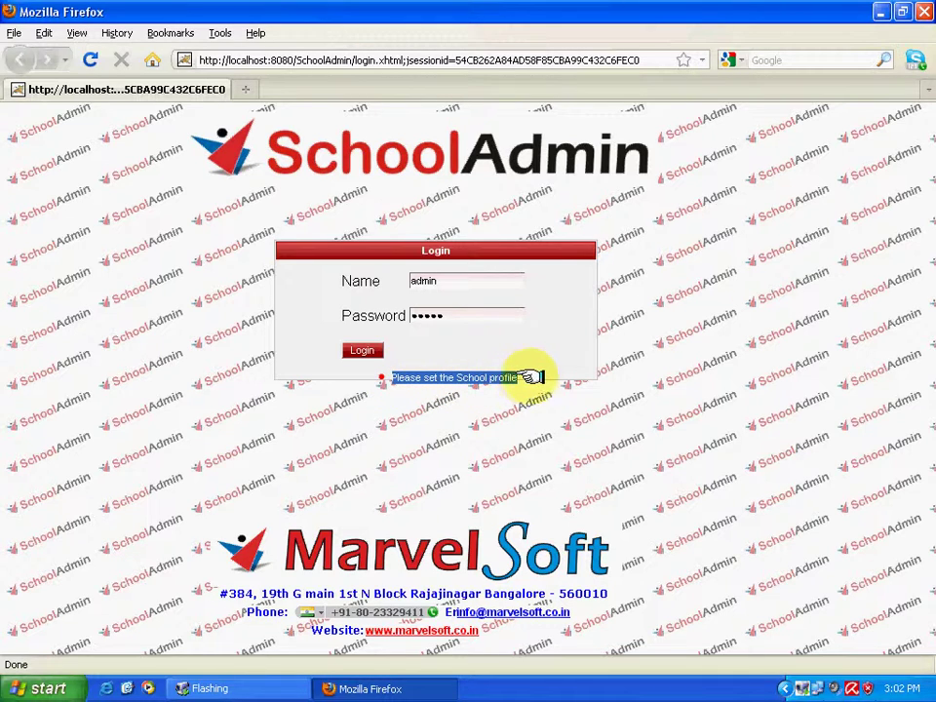
{"action": "left_click", "coordinate": [478, 341]}
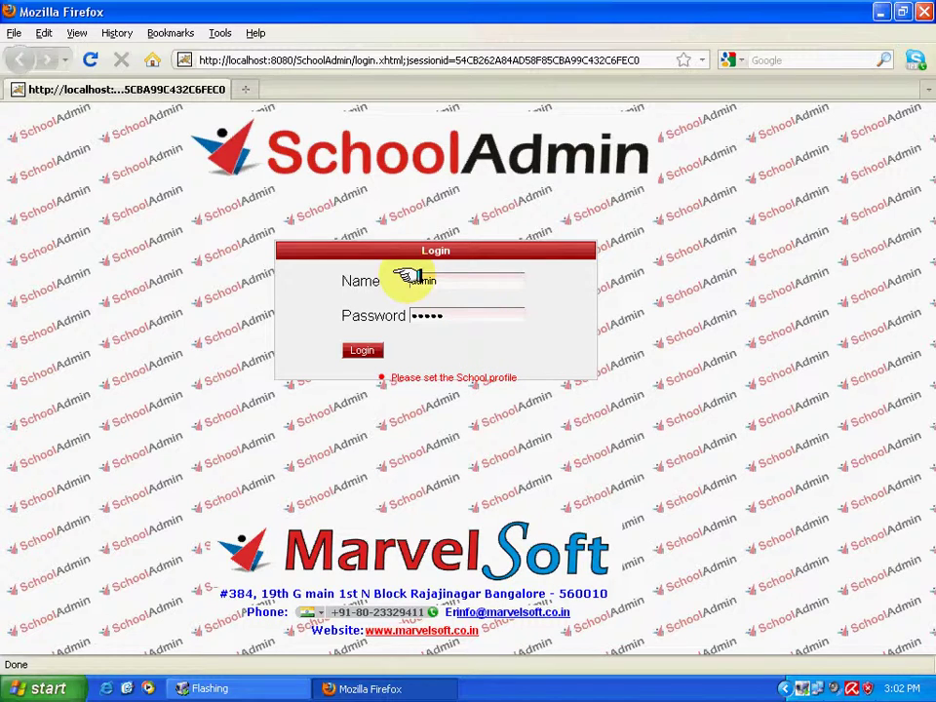
{"action": "left_click", "coordinate": [362, 349]}
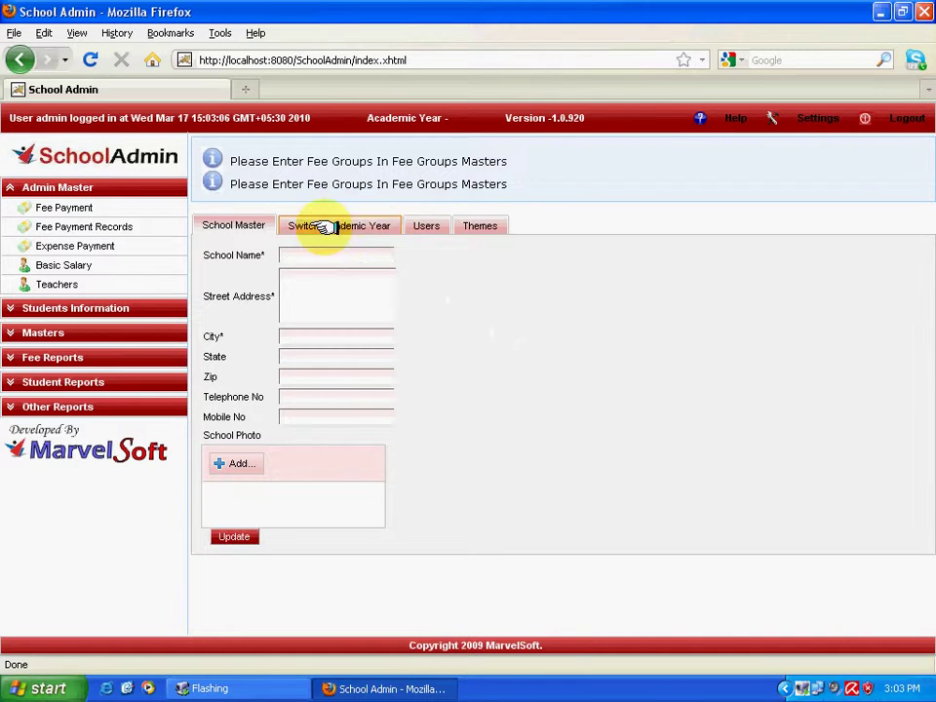
Highlight, then deselect, the fee groups reminder above the empty School Master form.
{"action": "left_click_drag", "start_coordinate": [524, 185], "coordinate": [219, 182]}
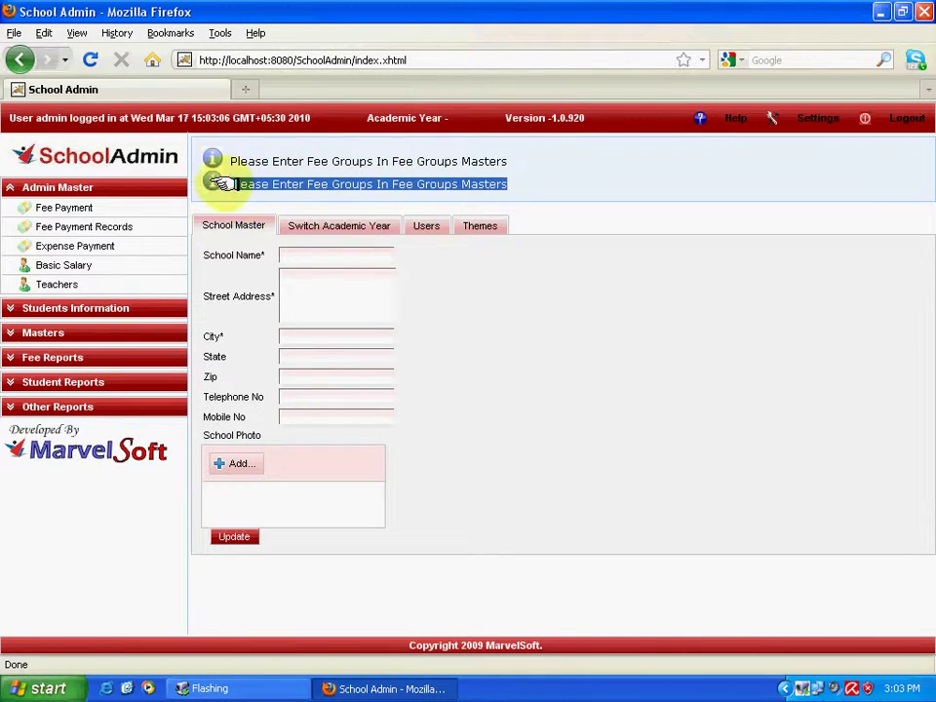
{"action": "left_click", "coordinate": [593, 342]}
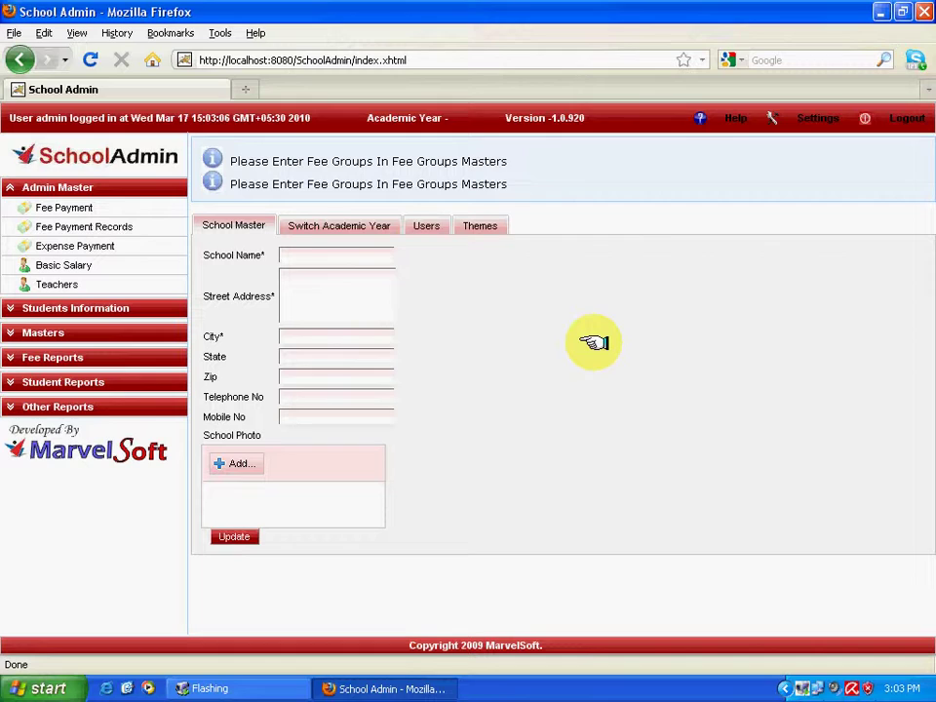
Enter 'Demo School' as the school name and 'JP NAGAR' as the street address.
{"action": "left_click", "coordinate": [344, 257]}
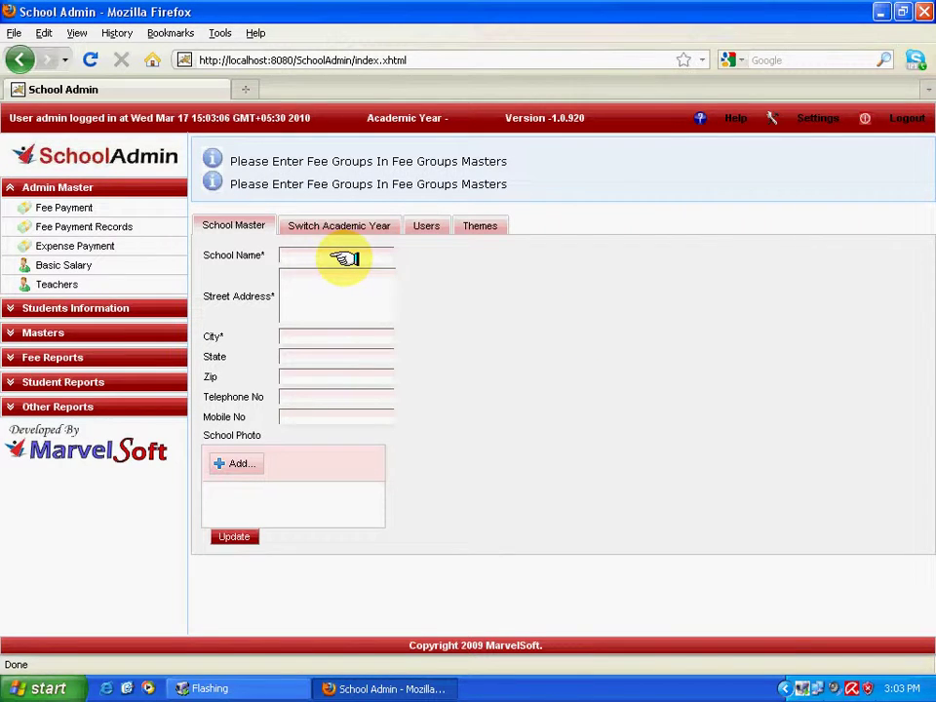
{"action": "type", "text": "Demo"}
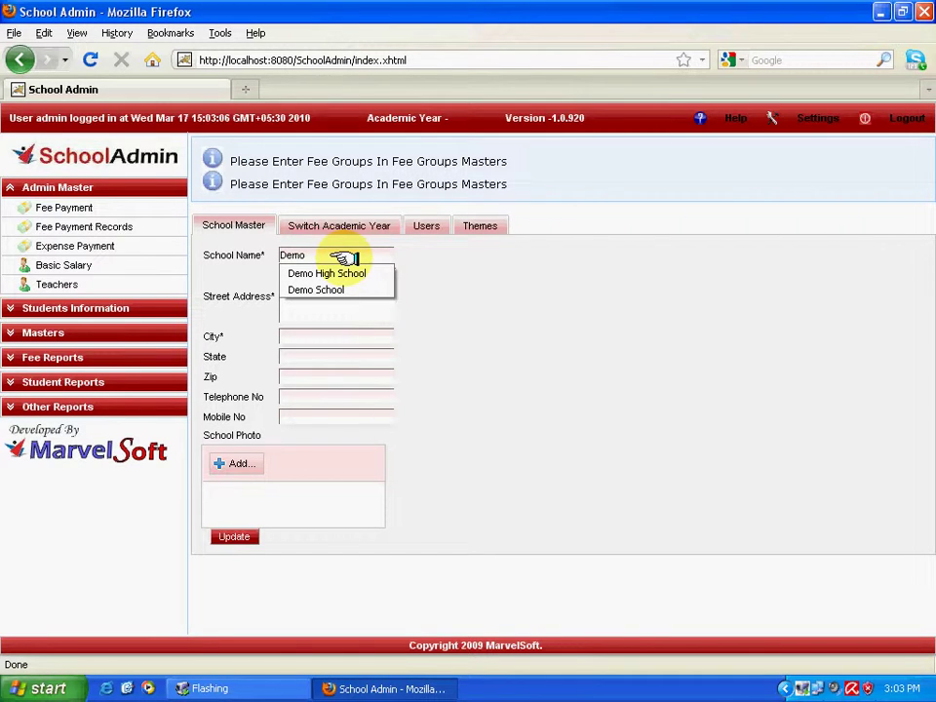
{"action": "type", "text": " Schoo"}
{"action": "key", "text": "Tab"}
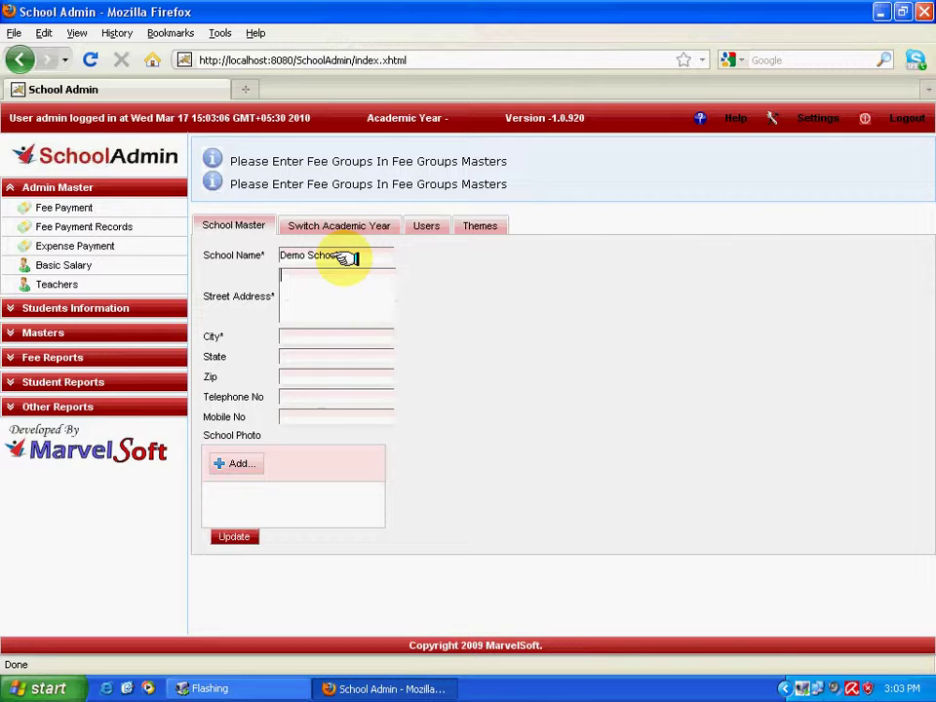
{"action": "type", "text": "Jp NAgr"}
{"action": "key", "text": "Tab"}
{"action": "triple_click", "coordinate": [335, 272]}
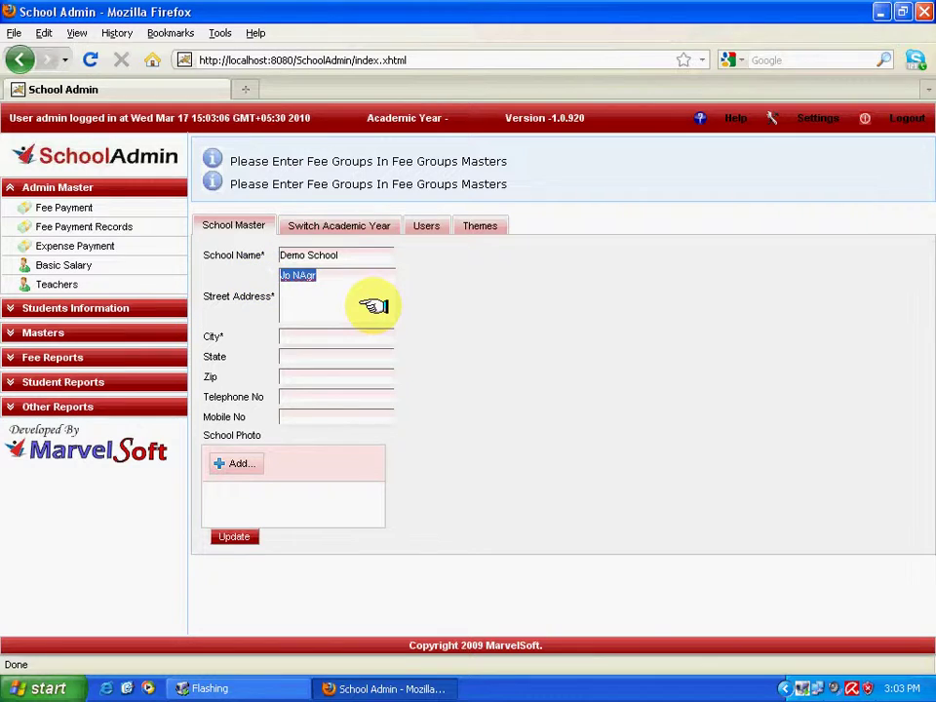
{"action": "type", "text": "JP NAGAR"}
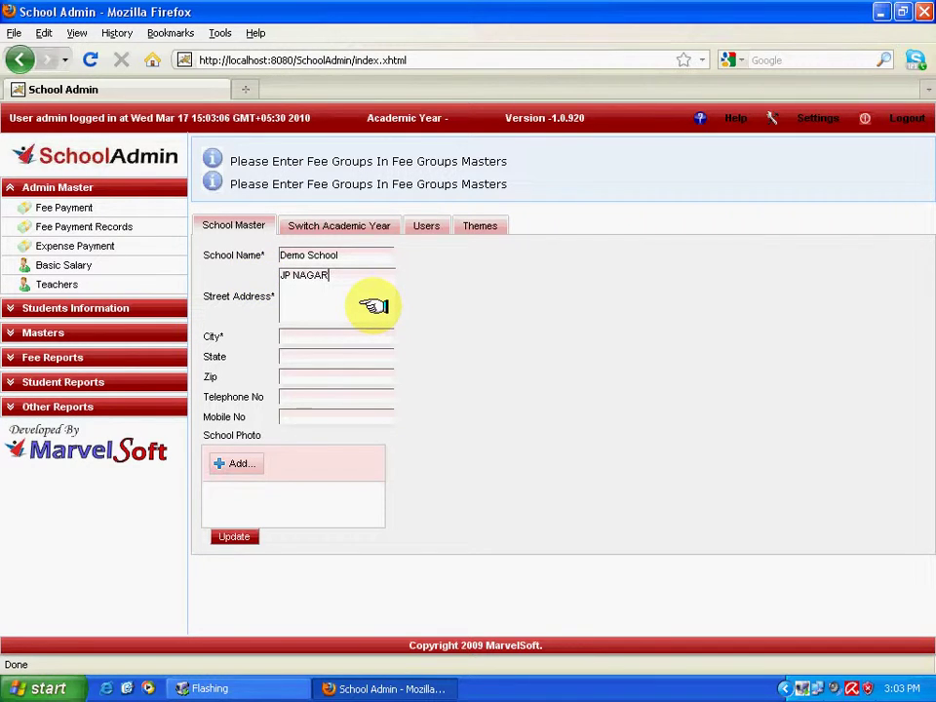
Choose Bangalore as the city and Karnataka as the state.
{"action": "left_click", "coordinate": [338, 340]}
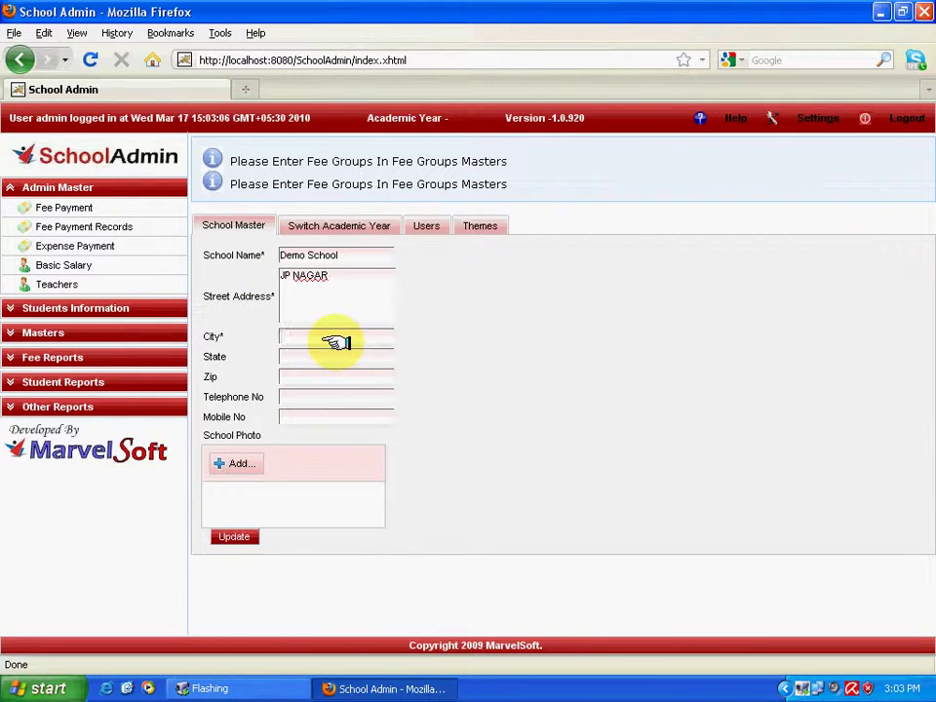
{"action": "type", "text": "b"}
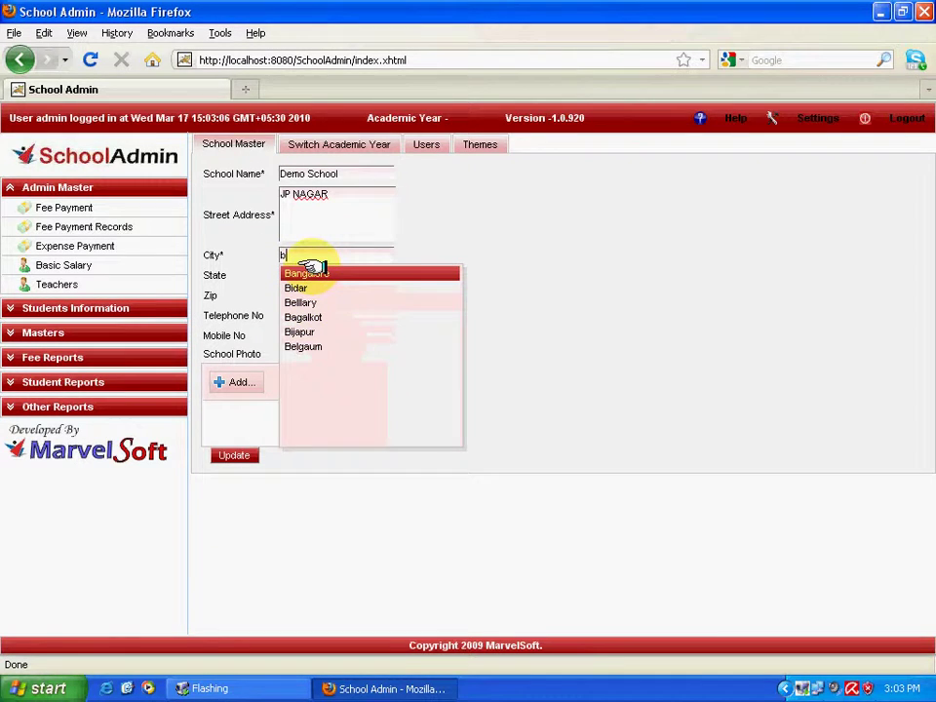
{"action": "left_click", "coordinate": [310, 272]}
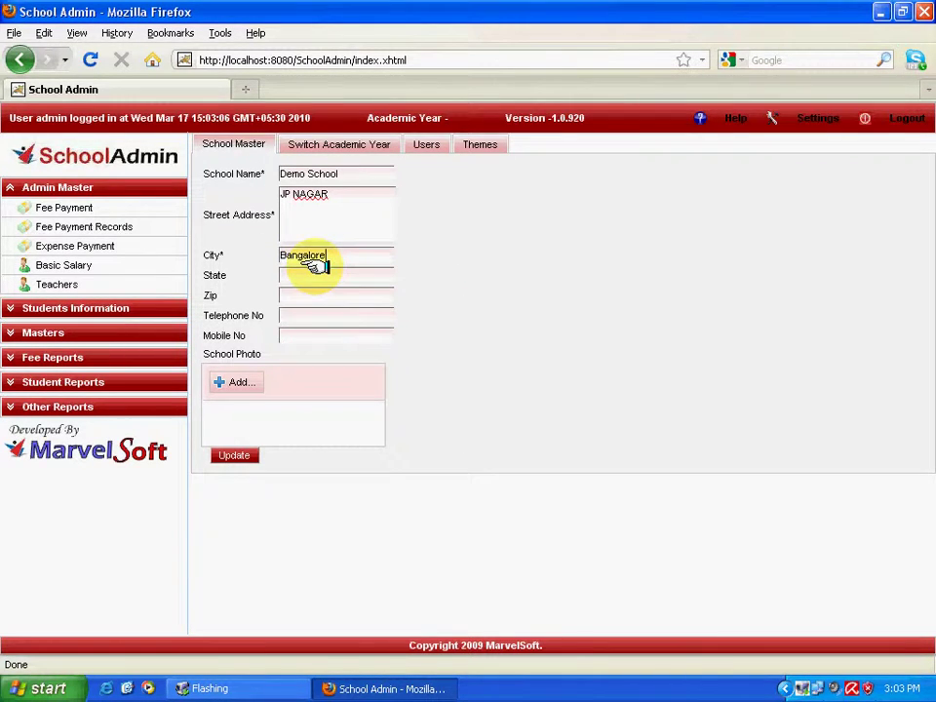
{"action": "left_click", "coordinate": [322, 275]}
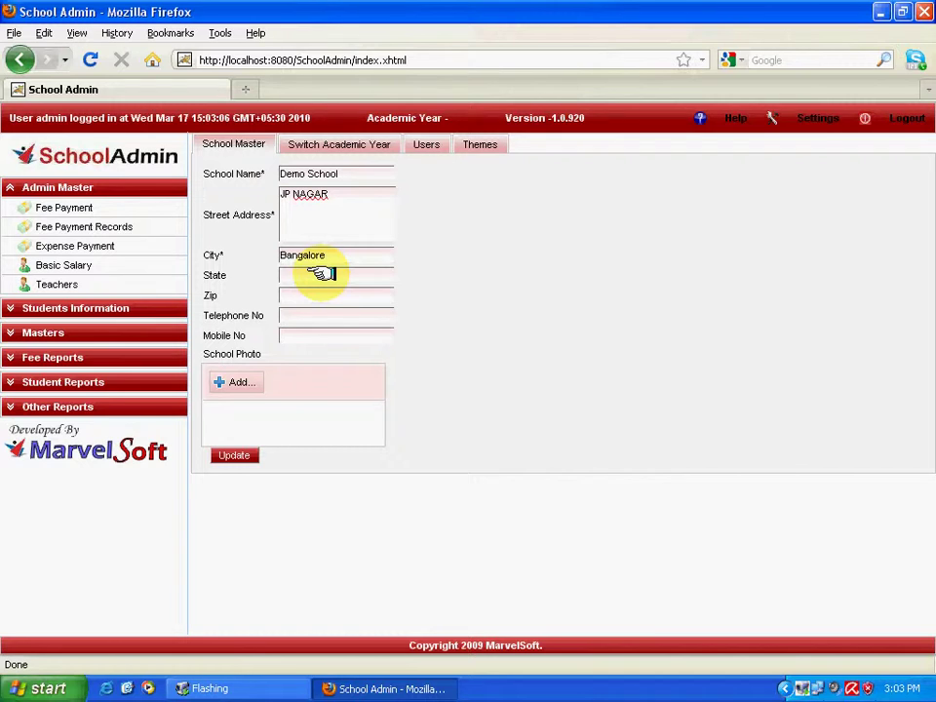
{"action": "type", "text": "kar"}
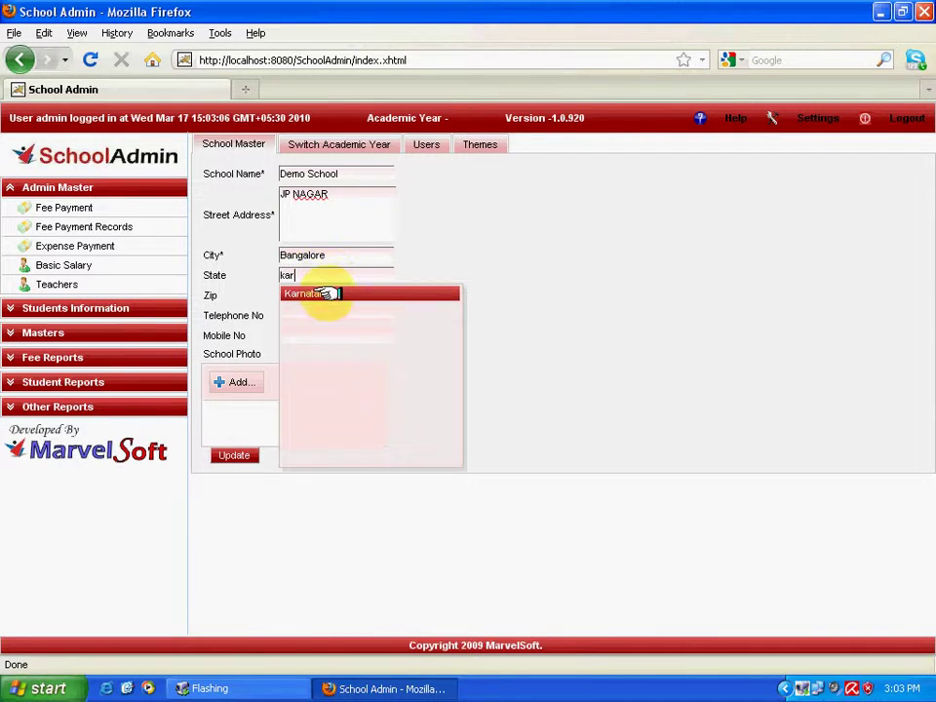
{"action": "left_click", "coordinate": [325, 293]}
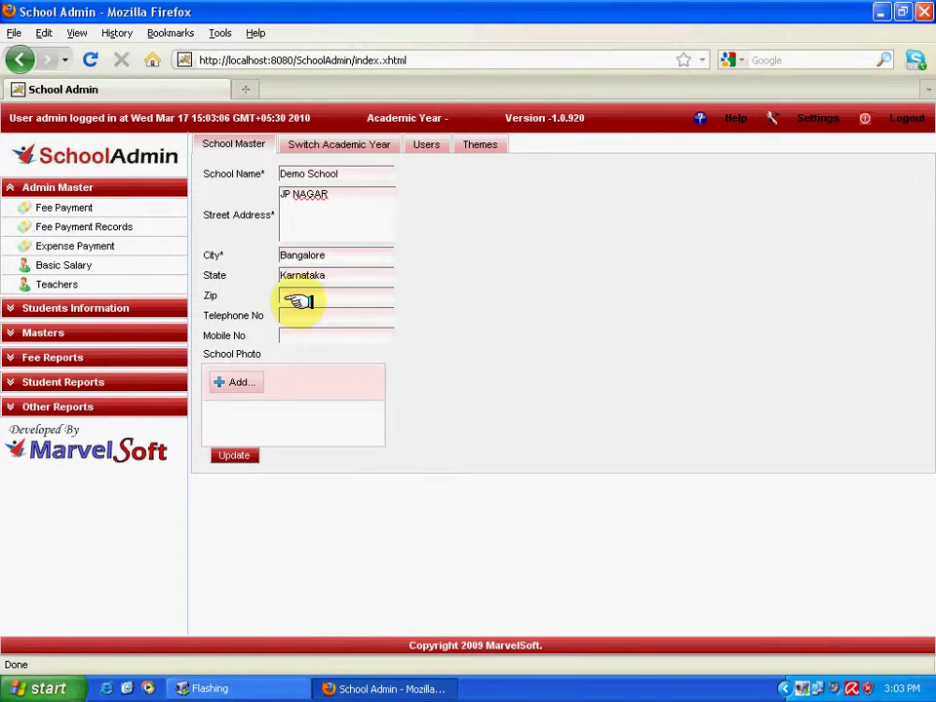
Enter zip code 560010 and the telephone number, then enter and correct the mobile number.
{"action": "left_click", "coordinate": [304, 295]}
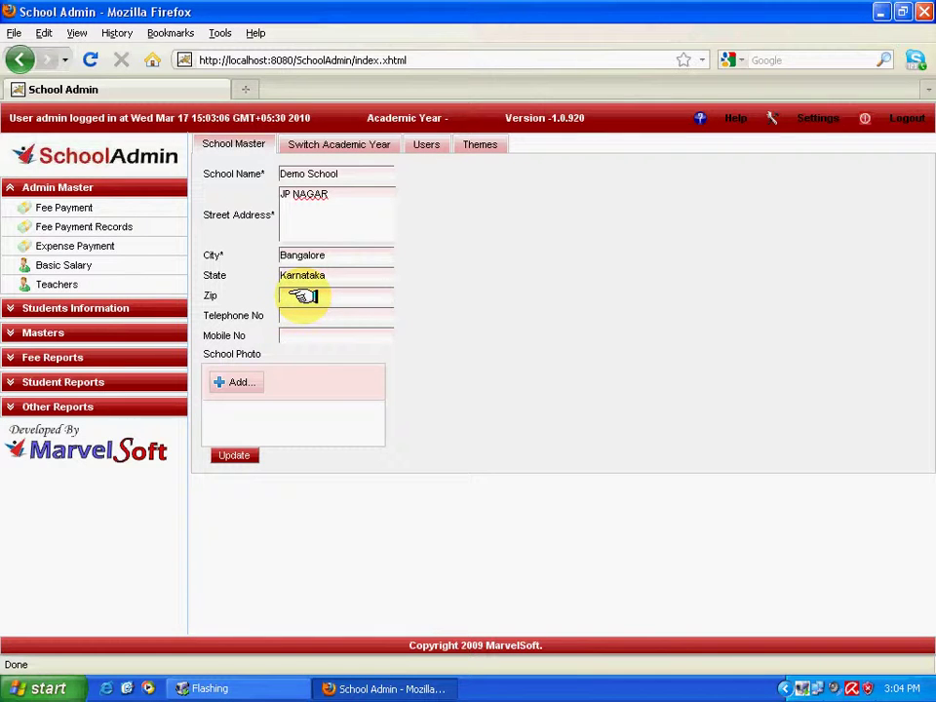
{"action": "type", "text": "560010"}
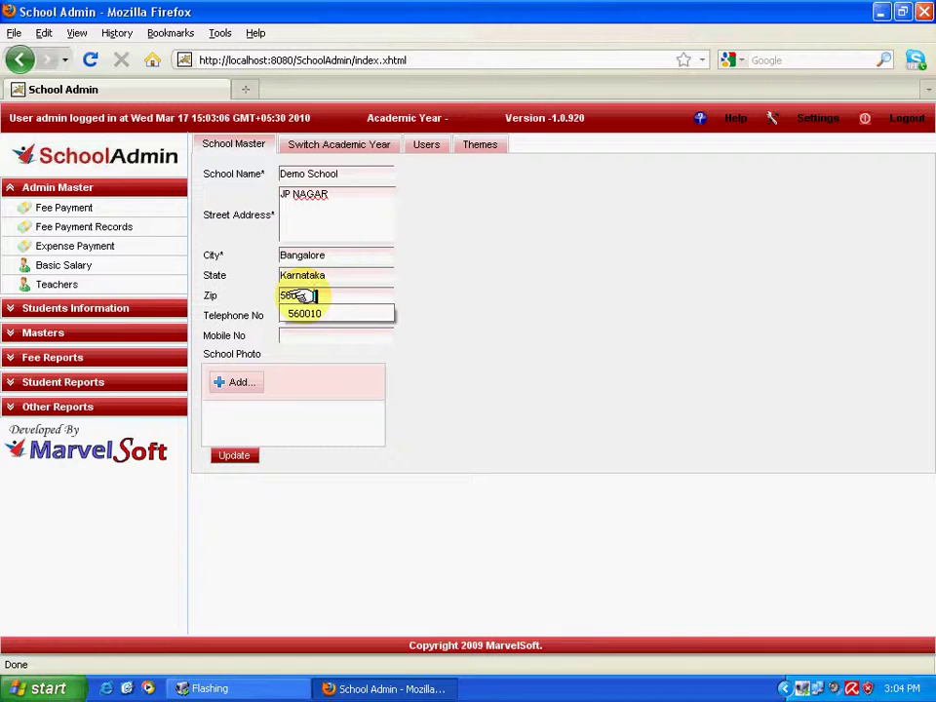
{"action": "key", "text": "Tab"}
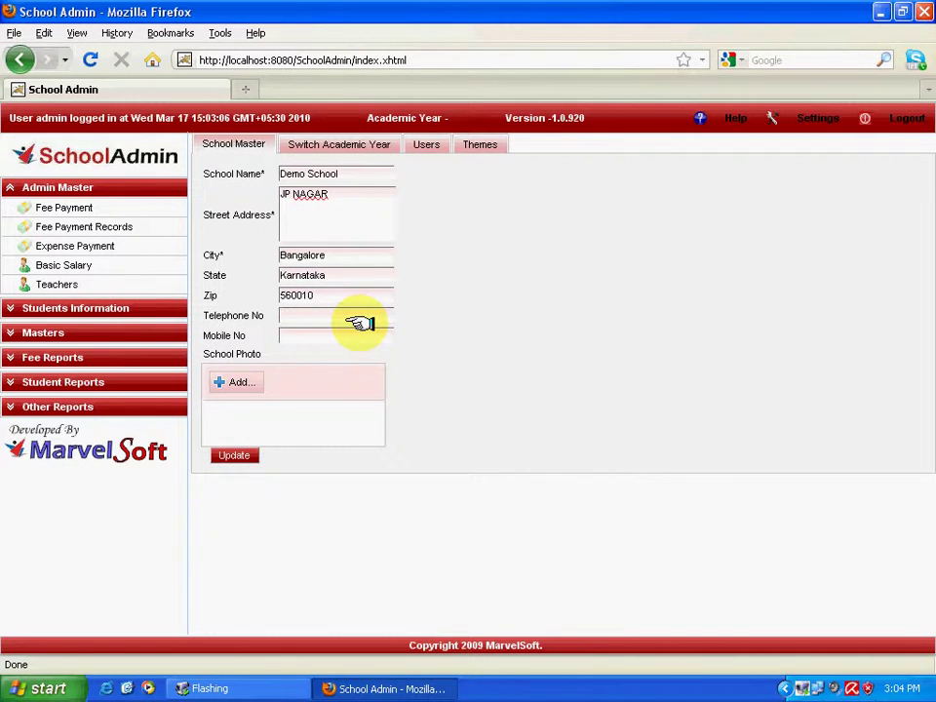
{"action": "type", "text": "28569874"}
{"action": "key", "text": "Tab"}
{"action": "type", "text": "9874569874569"}
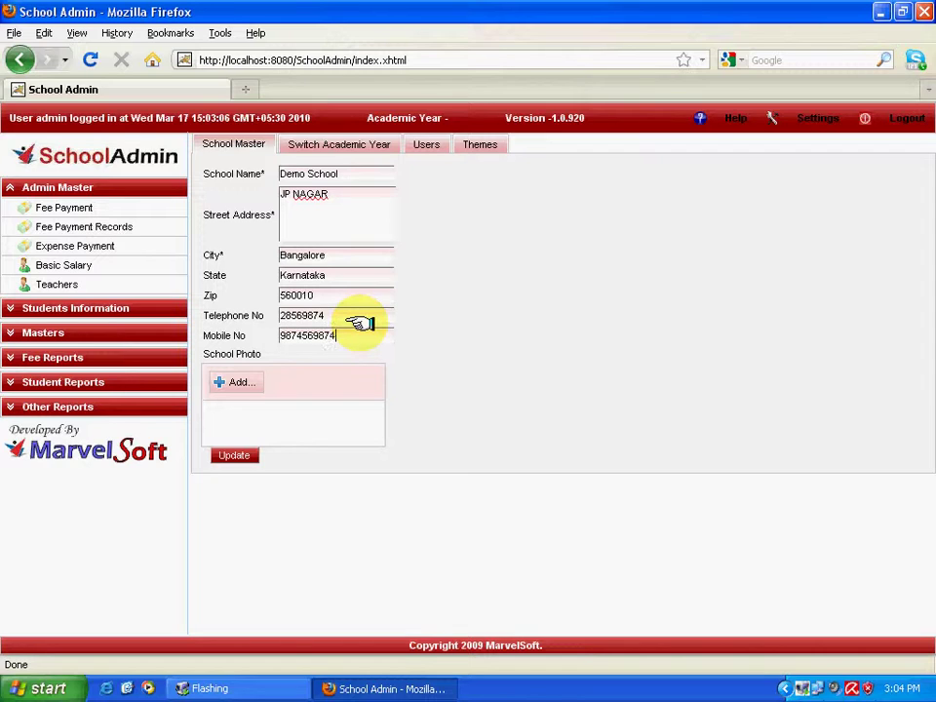
{"action": "key", "text": "BackSpace"}
{"action": "key", "text": "BackSpace"}
{"action": "key", "text": "BackSpace"}
{"action": "key", "text": "BackSpace"}
{"action": "key", "text": "BackSpace"}
{"action": "type", "text": "1"}
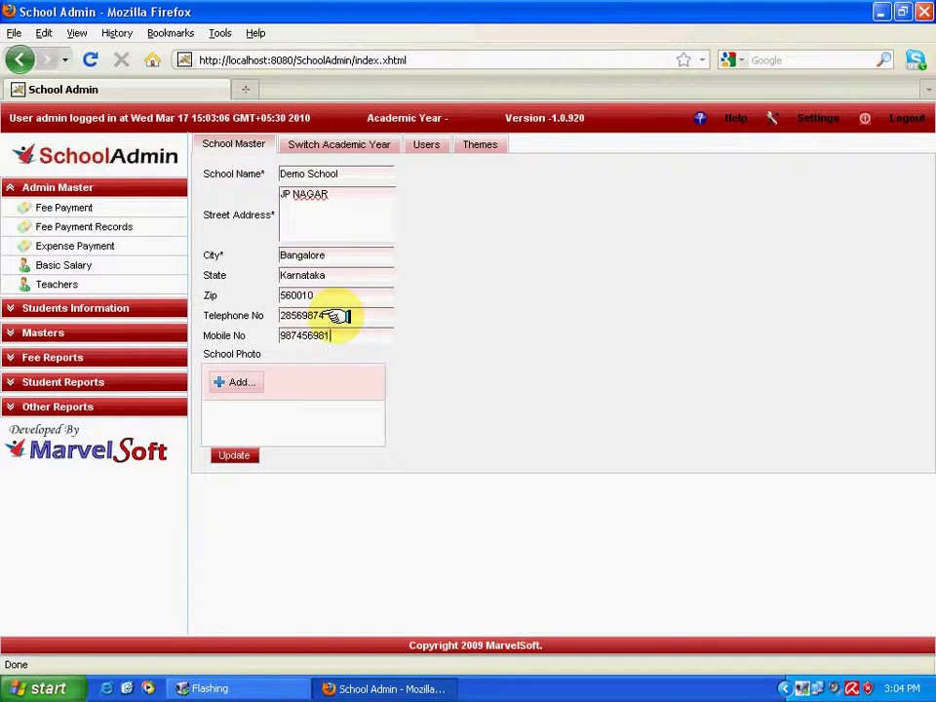
Upload Demo_Logo.JPG as the school photo.
{"action": "left_click", "coordinate": [242, 381]}
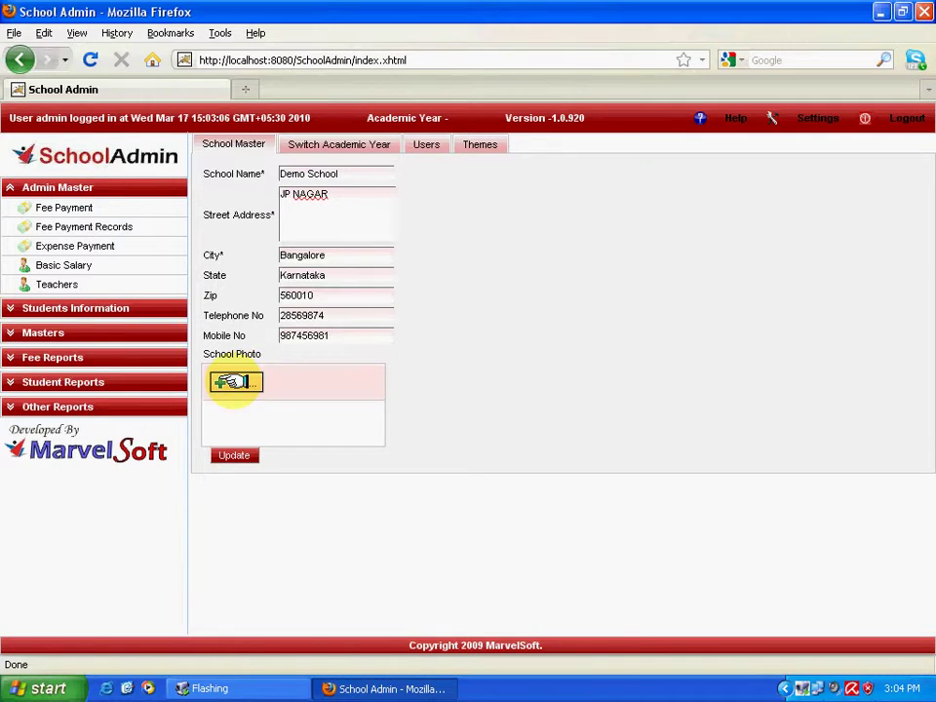
{"action": "left_click", "coordinate": [302, 141]}
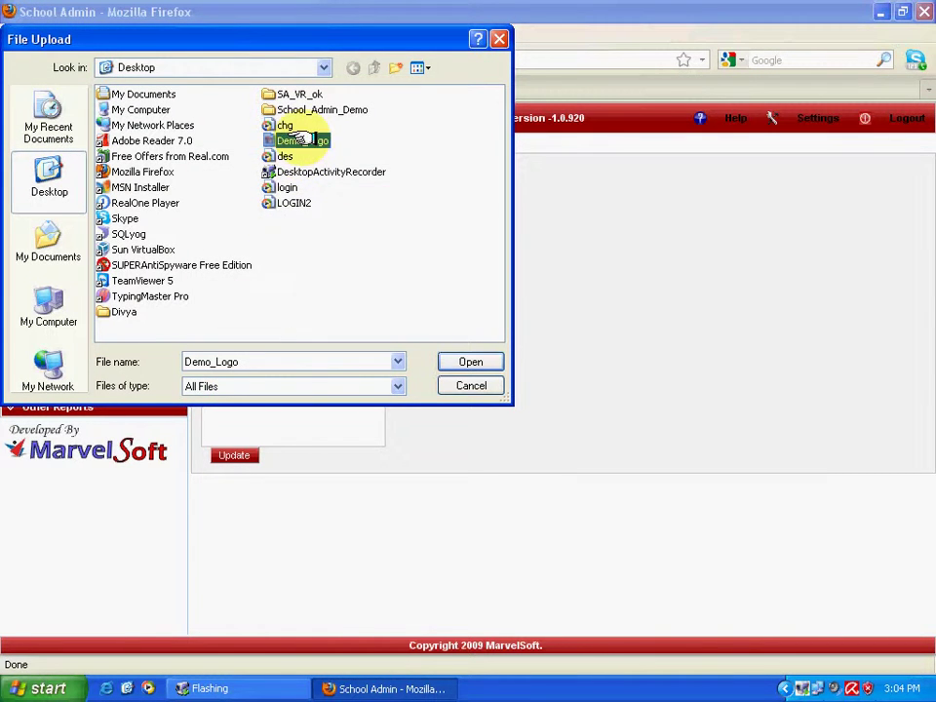
{"action": "left_click", "coordinate": [466, 363]}
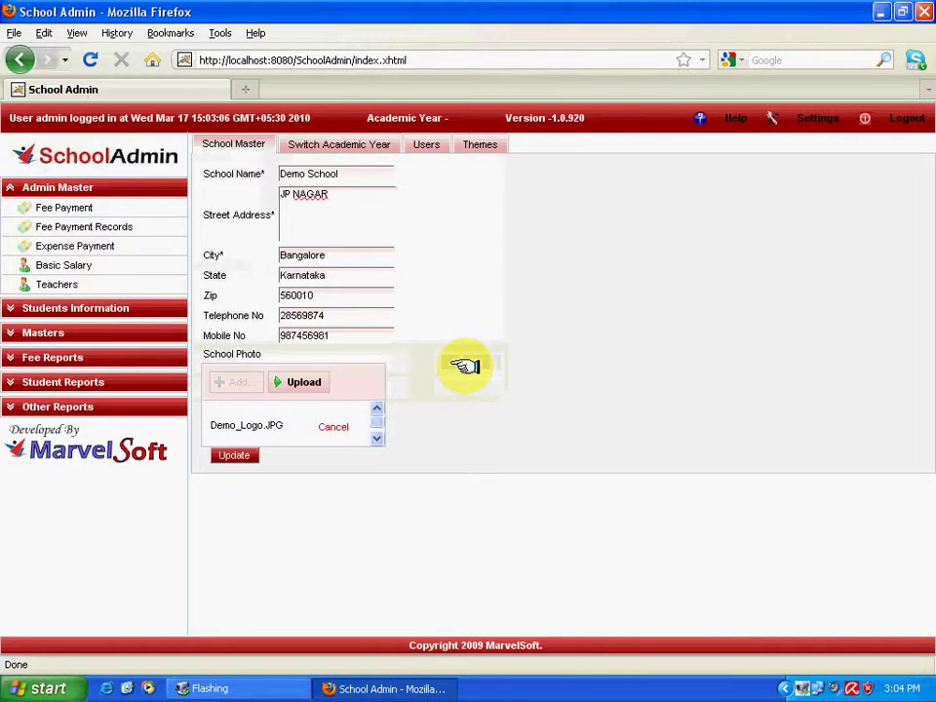
{"action": "left_click", "coordinate": [303, 381]}
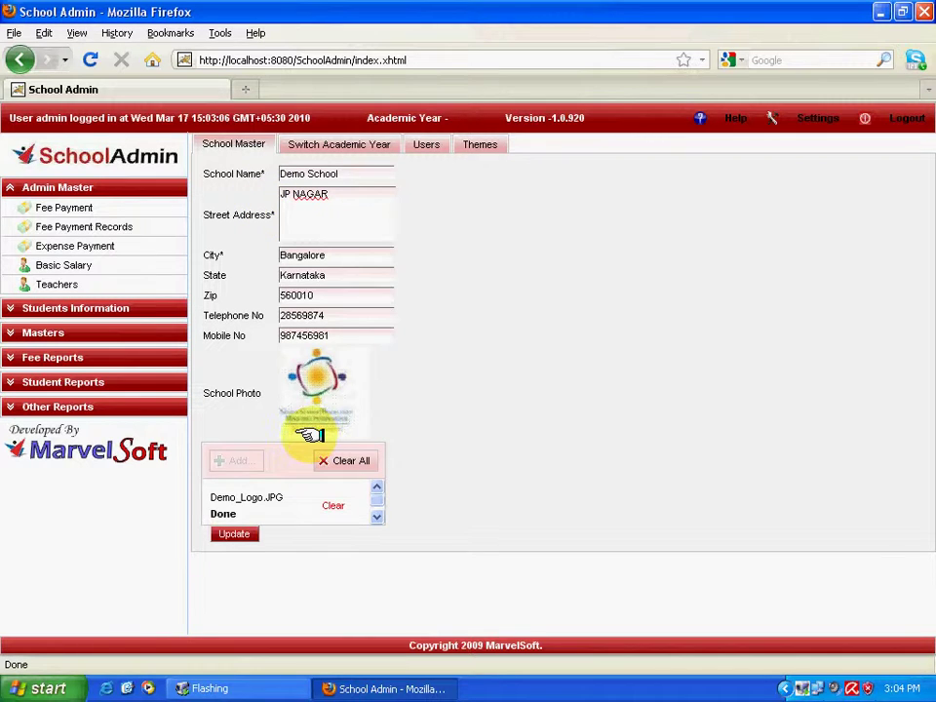
Update the school profile to save it.
{"action": "left_click", "coordinate": [232, 533]}
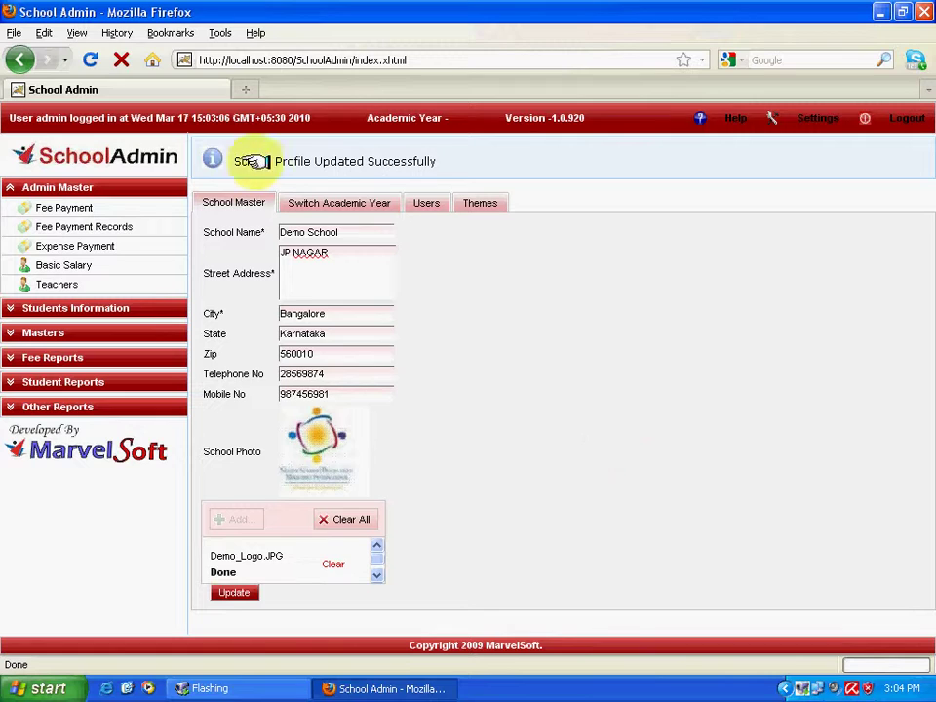
{"action": "left_click_drag", "start_coordinate": [234, 161], "coordinate": [477, 154]}
{"action": "left_click", "coordinate": [545, 312]}
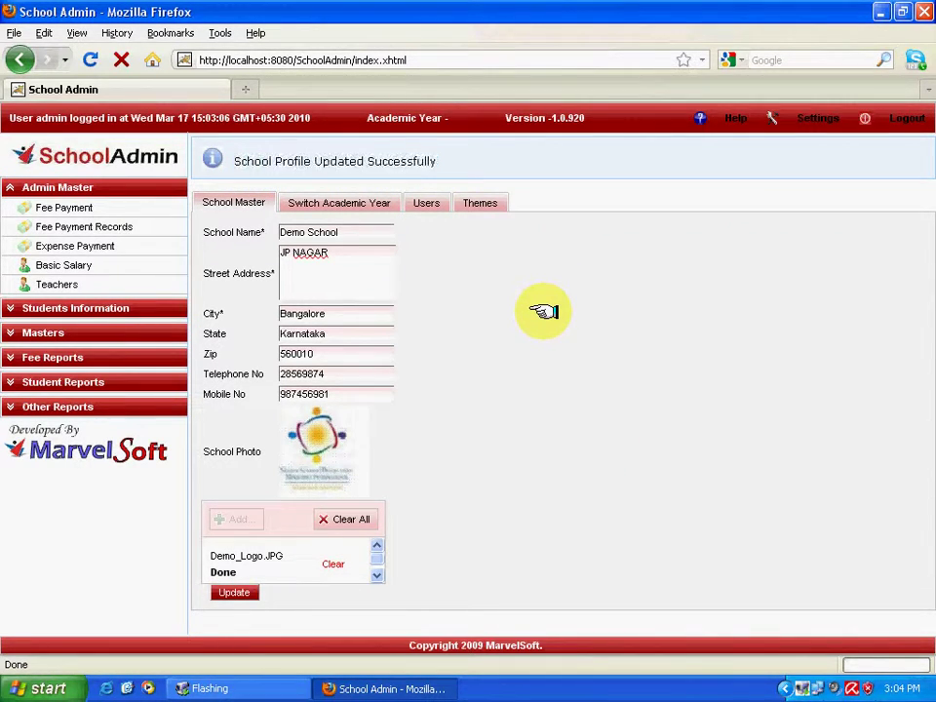
On Switch Academic Year, add a new profile for 2009-2010 with 2 terms and 4 tests.
{"action": "left_click", "coordinate": [346, 202]}
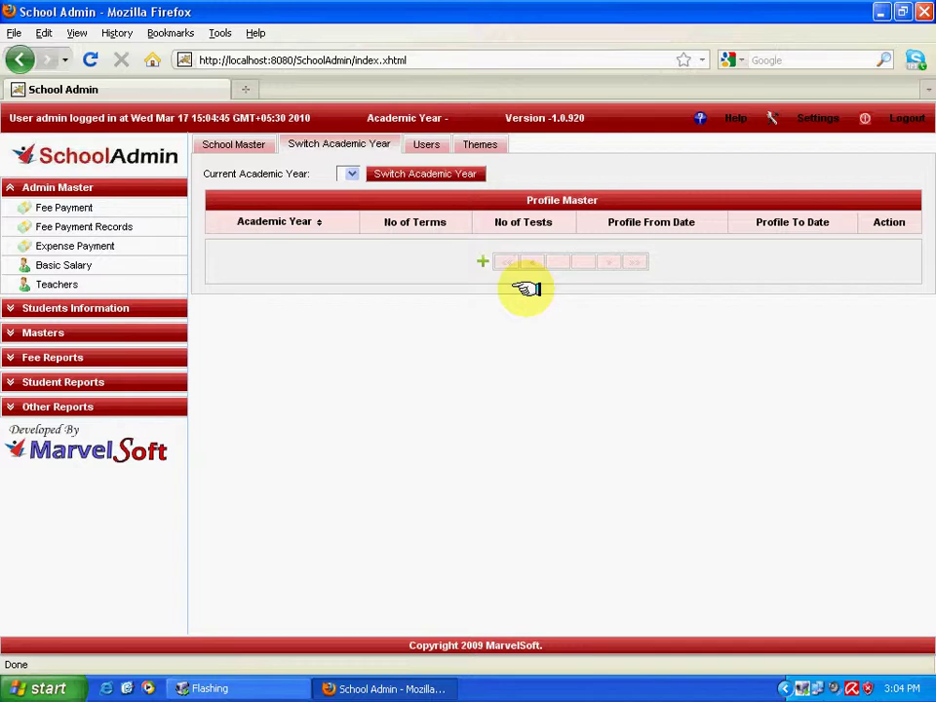
{"action": "left_click", "coordinate": [482, 260]}
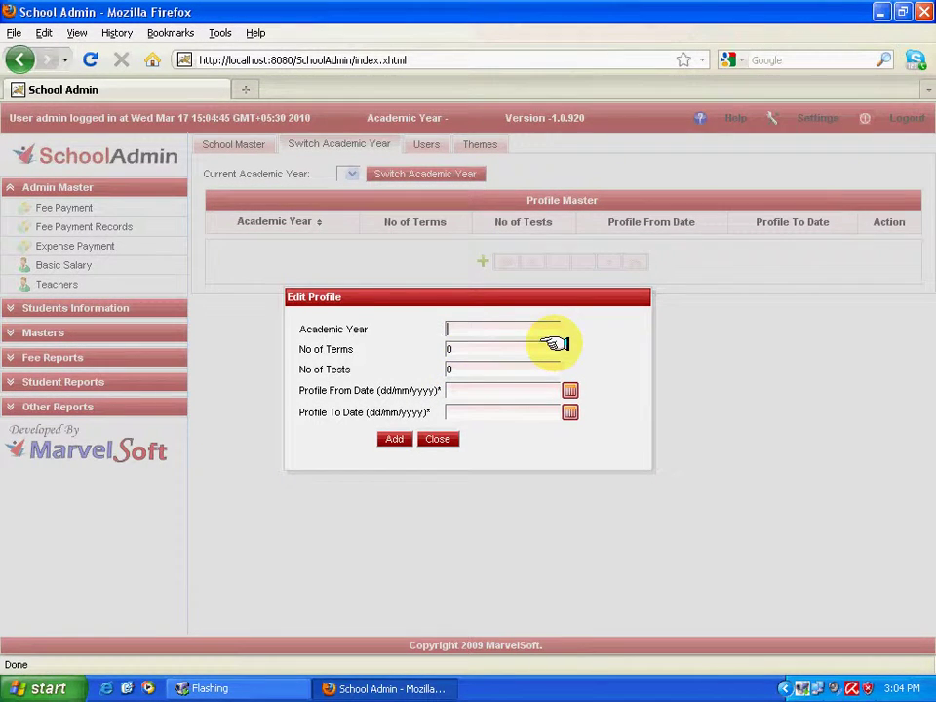
{"action": "type", "text": "2009-2010"}
{"action": "key", "text": "Tab"}
{"action": "type", "text": "2"}
{"action": "key", "text": "Tab"}
{"action": "type", "text": "4"}
{"action": "key", "text": "Tab"}
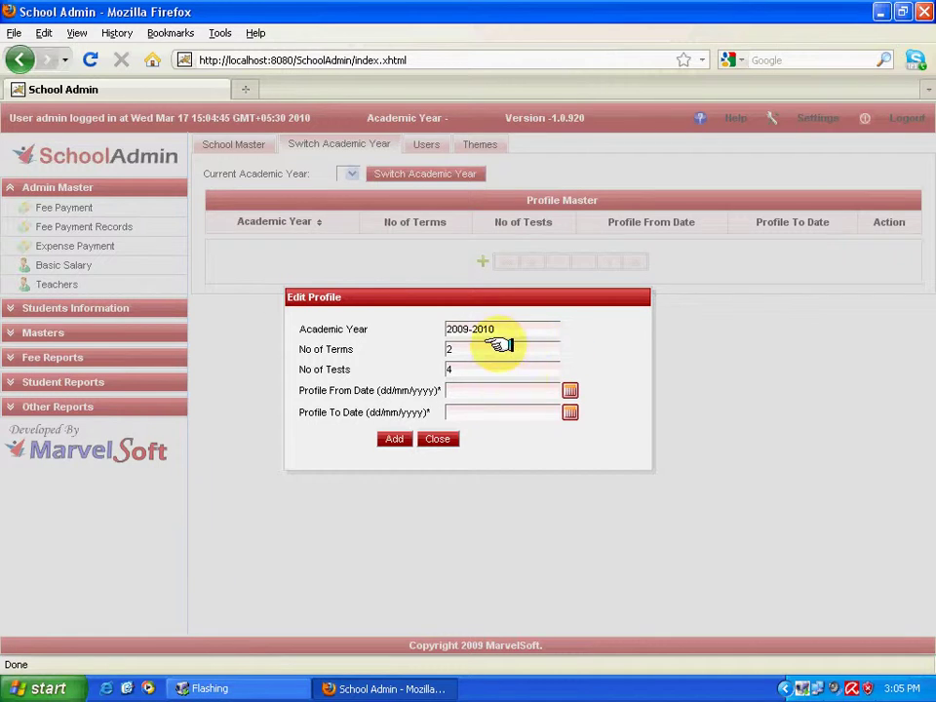
Set the From Date to 01/04/2009 with the calendar picker.
{"action": "left_click", "coordinate": [569, 392]}
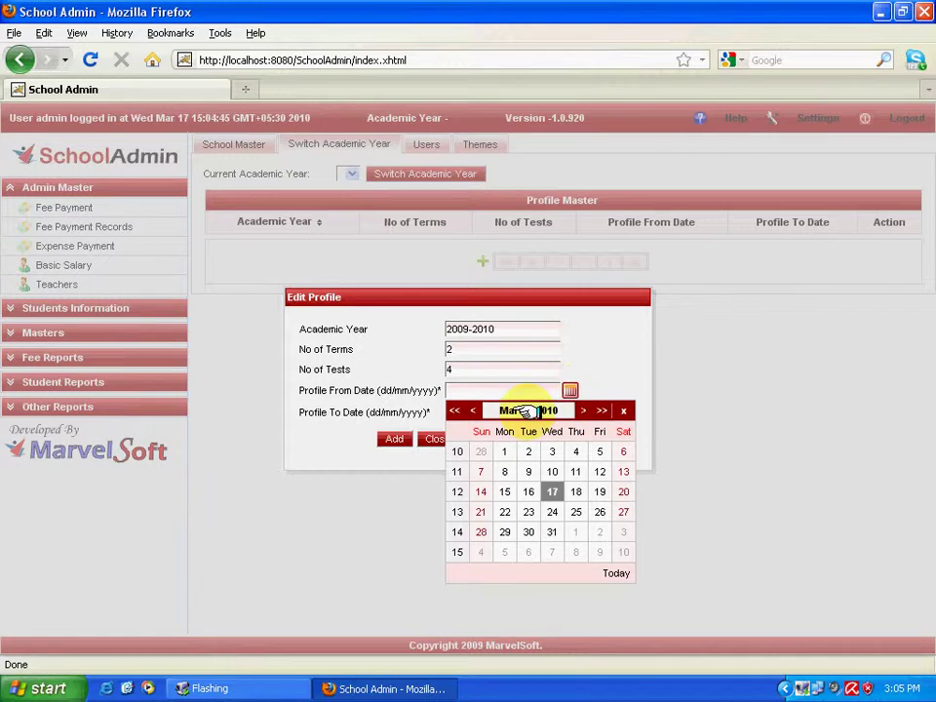
{"action": "left_click", "coordinate": [527, 409]}
{"action": "left_click", "coordinate": [562, 508]}
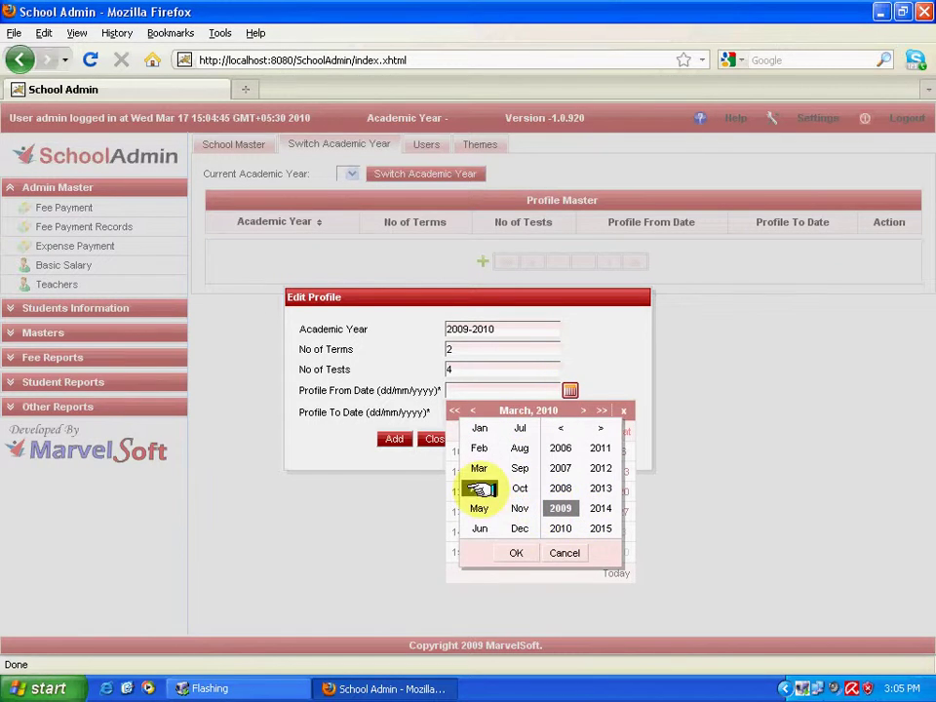
{"action": "left_click", "coordinate": [479, 487]}
{"action": "left_click", "coordinate": [516, 553]}
{"action": "left_click", "coordinate": [551, 451]}
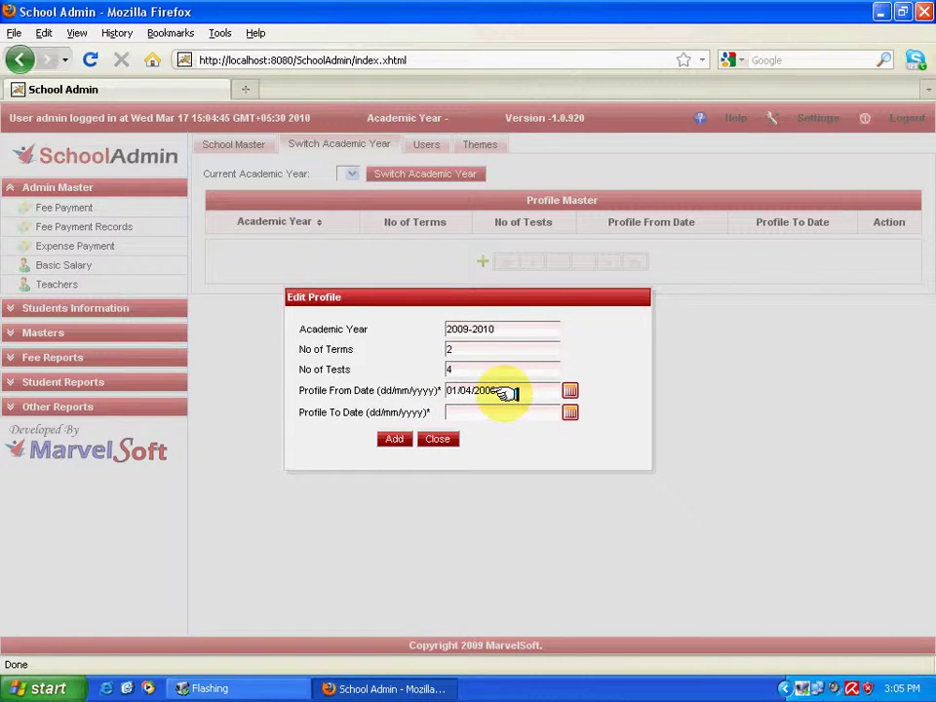
Set the To Date to 31/03/2010 and add the 2009-2010 profile.
{"action": "left_click", "coordinate": [569, 413]}
{"action": "left_click", "coordinate": [551, 553]}
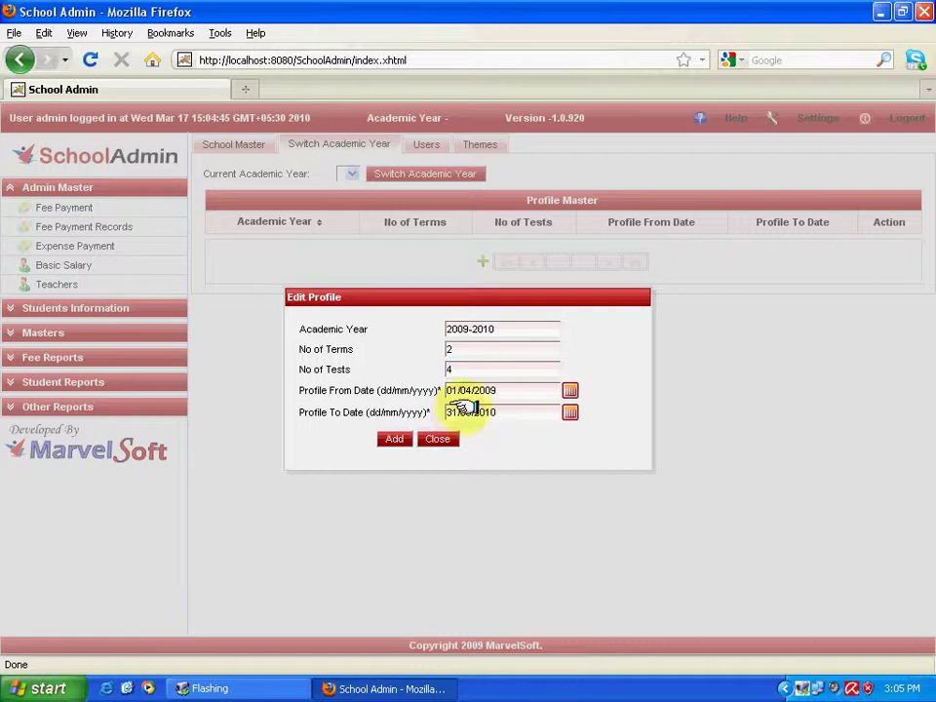
{"action": "left_click_drag", "start_coordinate": [528, 328], "coordinate": [420, 330]}
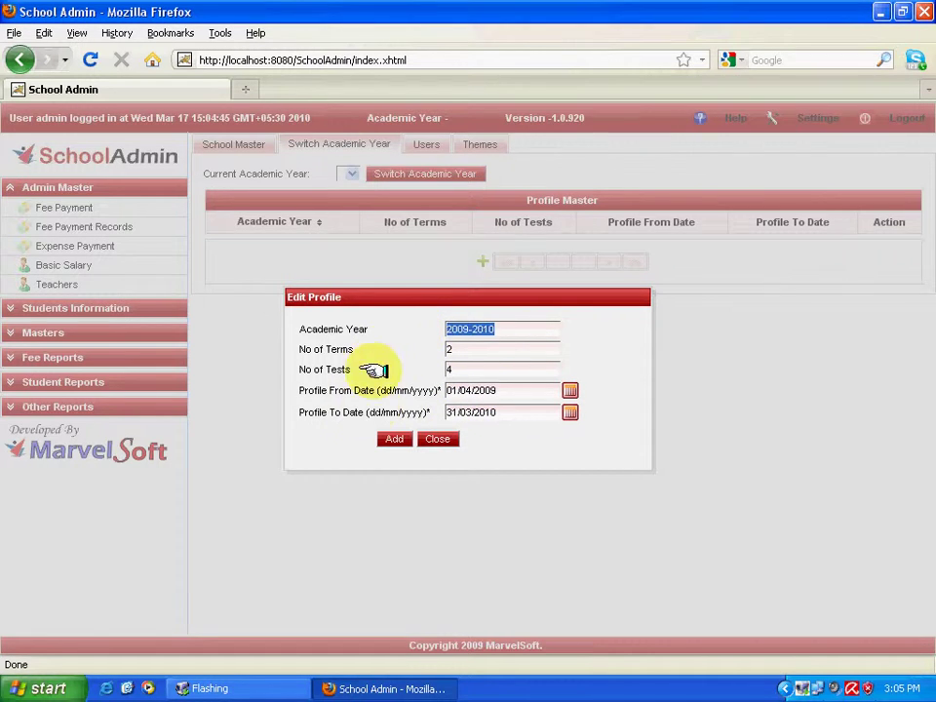
{"action": "left_click", "coordinate": [392, 438]}
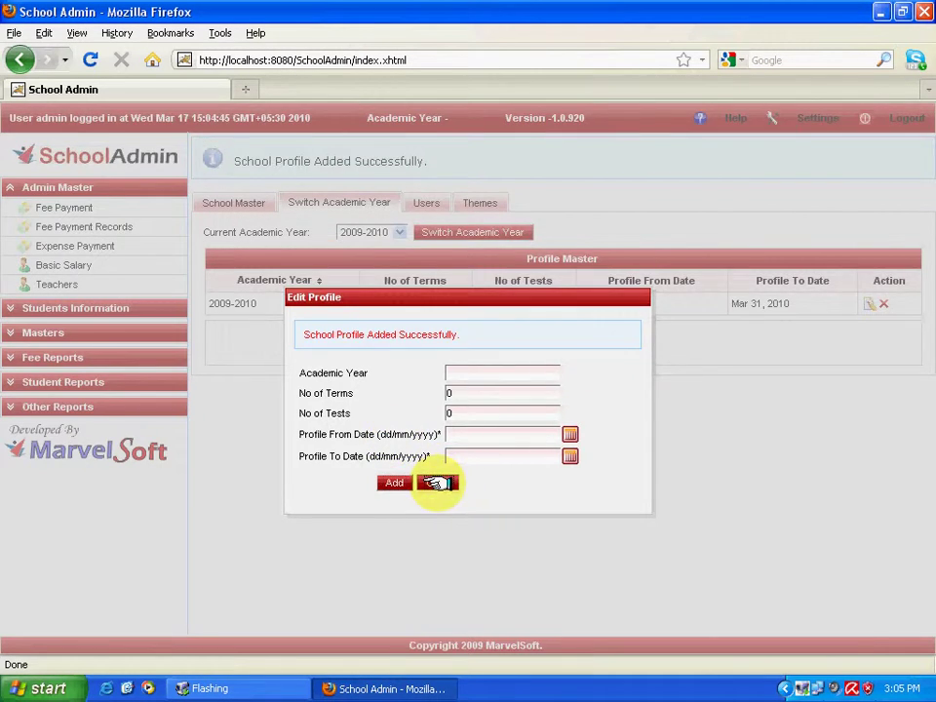
Close Edit Profile, select 2009-2010 as Current Academic Year, and request the switch.
{"action": "left_click", "coordinate": [437, 482]}
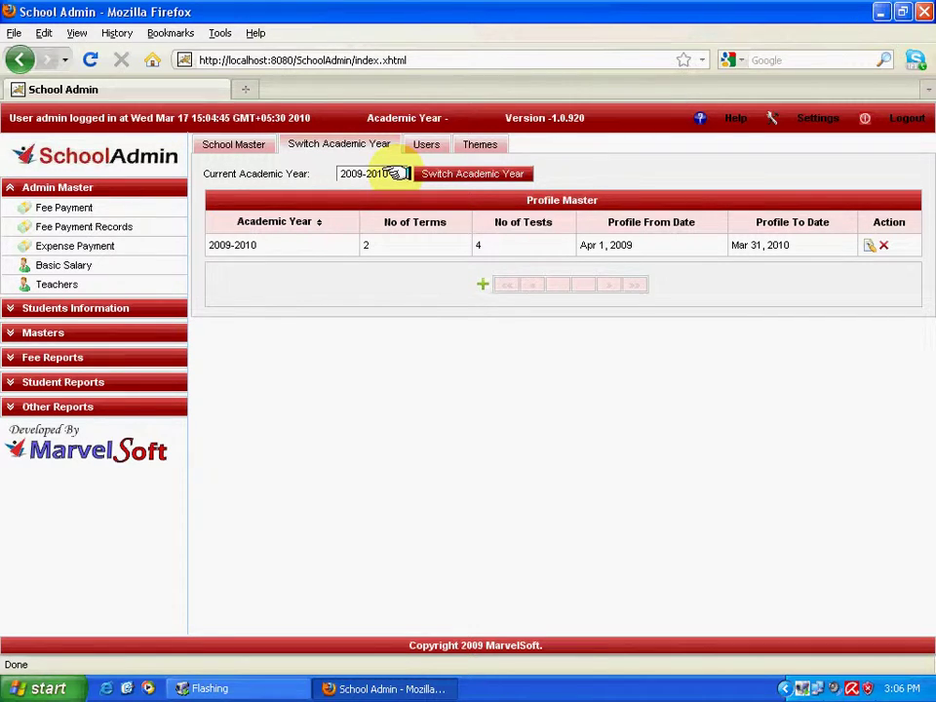
{"action": "left_click", "coordinate": [395, 174]}
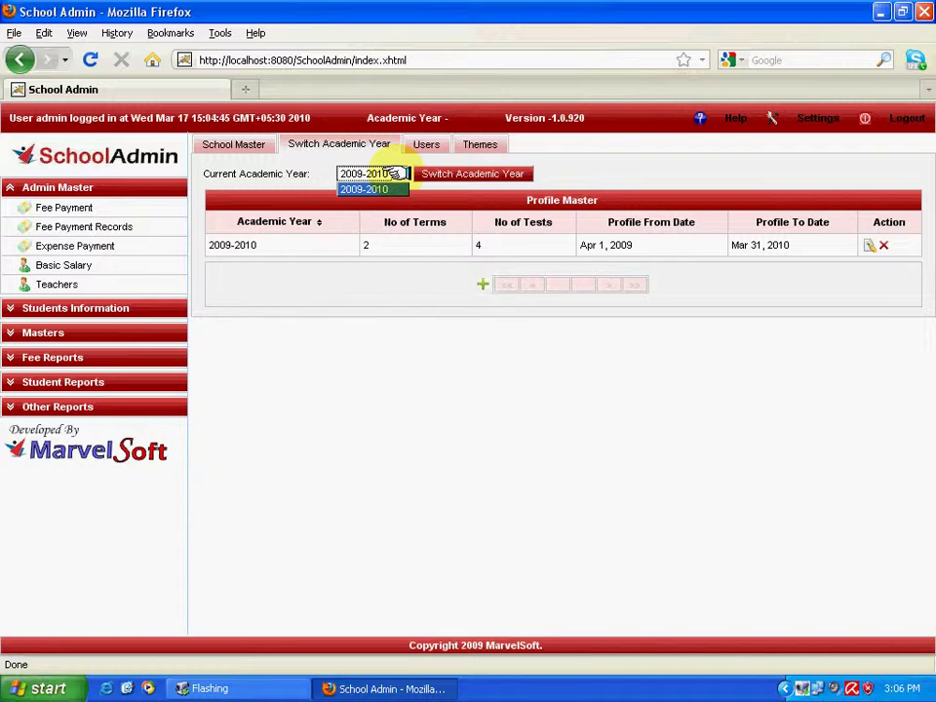
{"action": "left_click", "coordinate": [371, 188]}
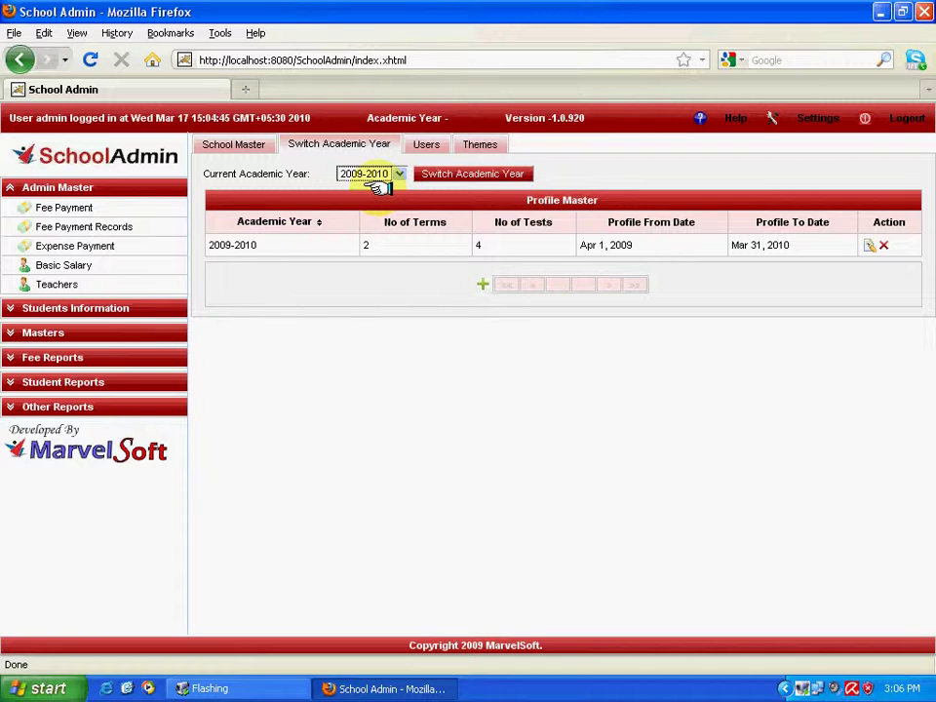
{"action": "left_click", "coordinate": [445, 173]}
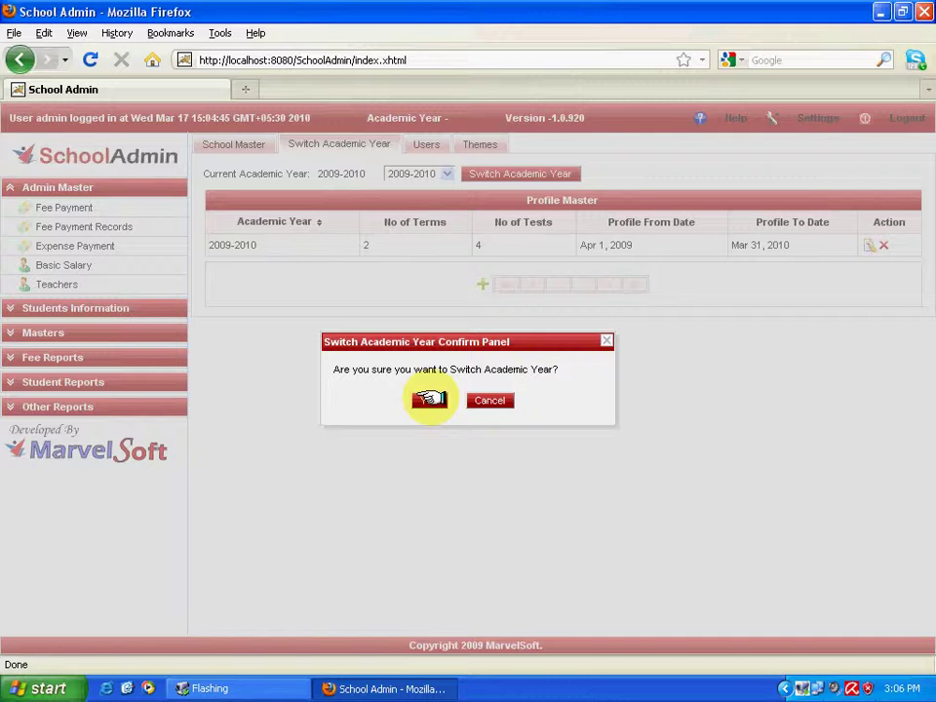
Answer Yes in the Switch Academic Year Confirm Panel to switch to 2009-2010.
{"action": "left_click", "coordinate": [429, 399]}
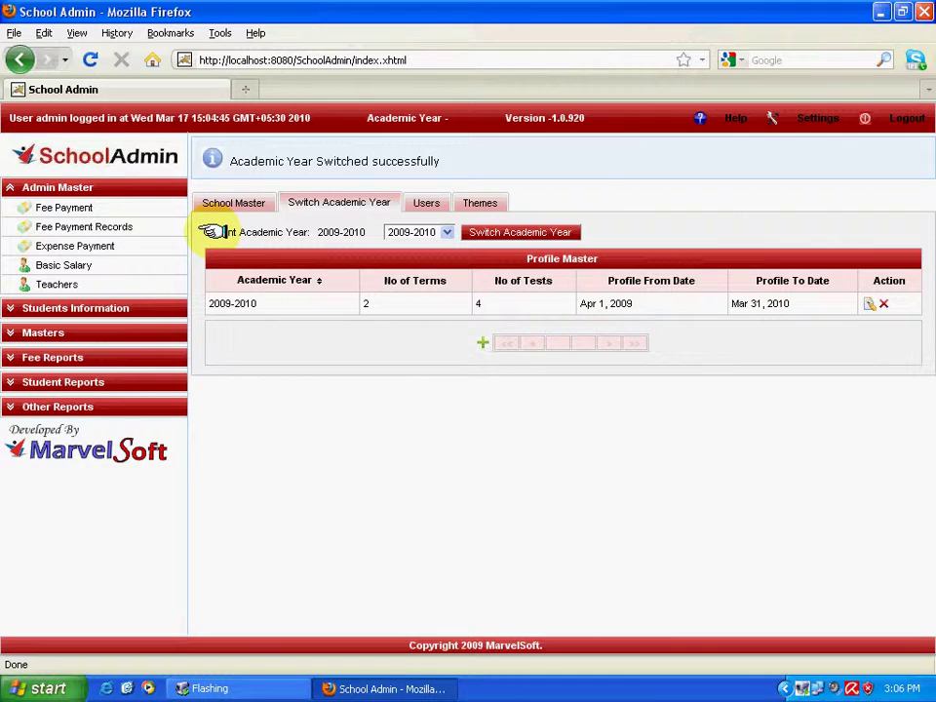
{"action": "left_click_drag", "start_coordinate": [202, 232], "coordinate": [379, 232]}
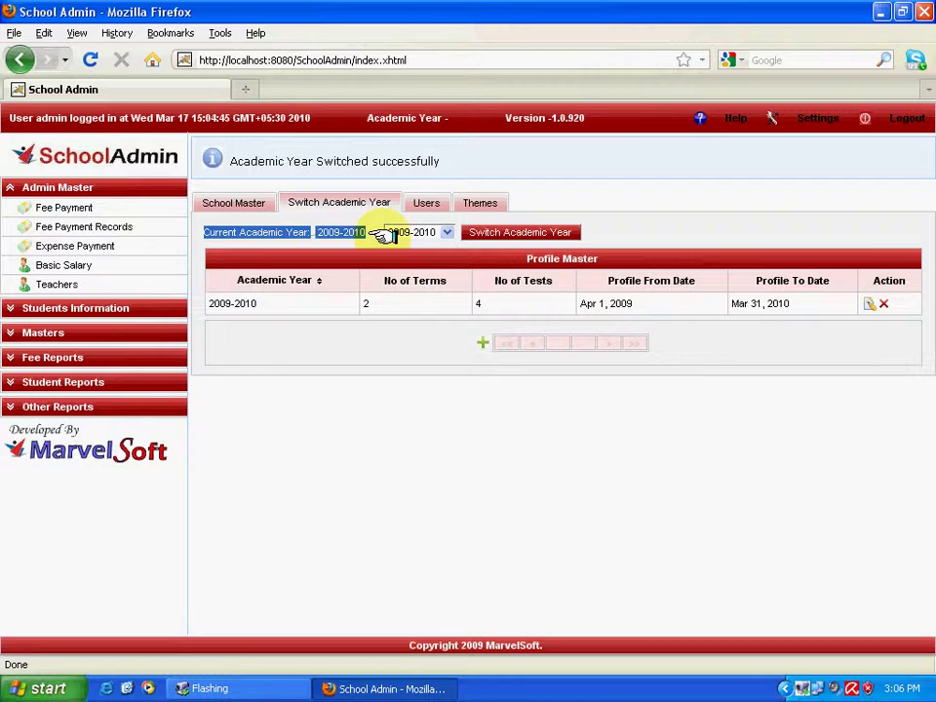
{"action": "left_click", "coordinate": [398, 461]}
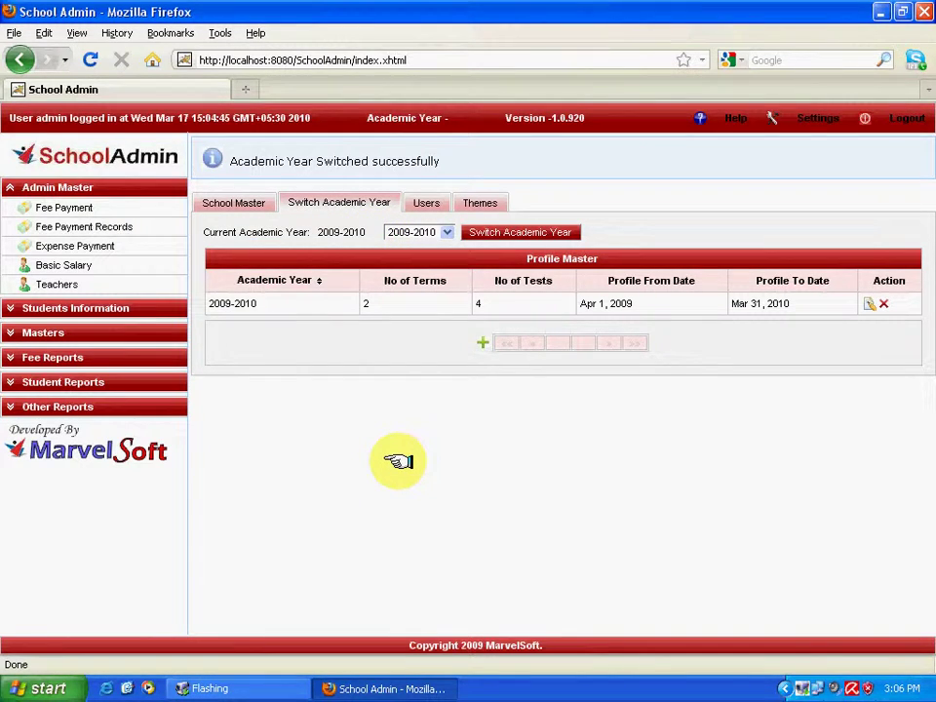